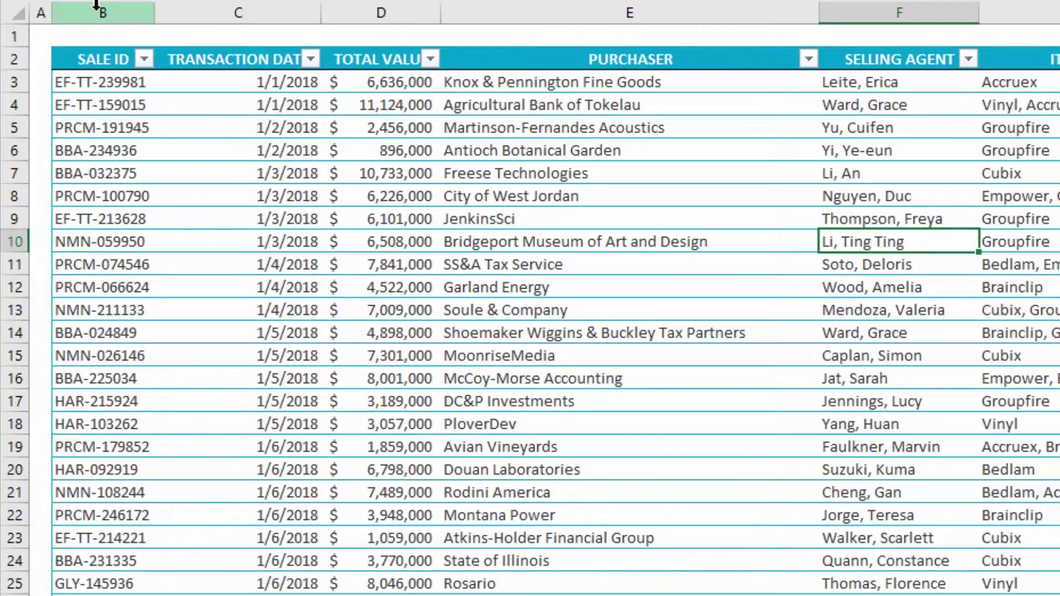
Load the worksheet's sales table into the Power Query Editor as a new query.
click(96, 5)
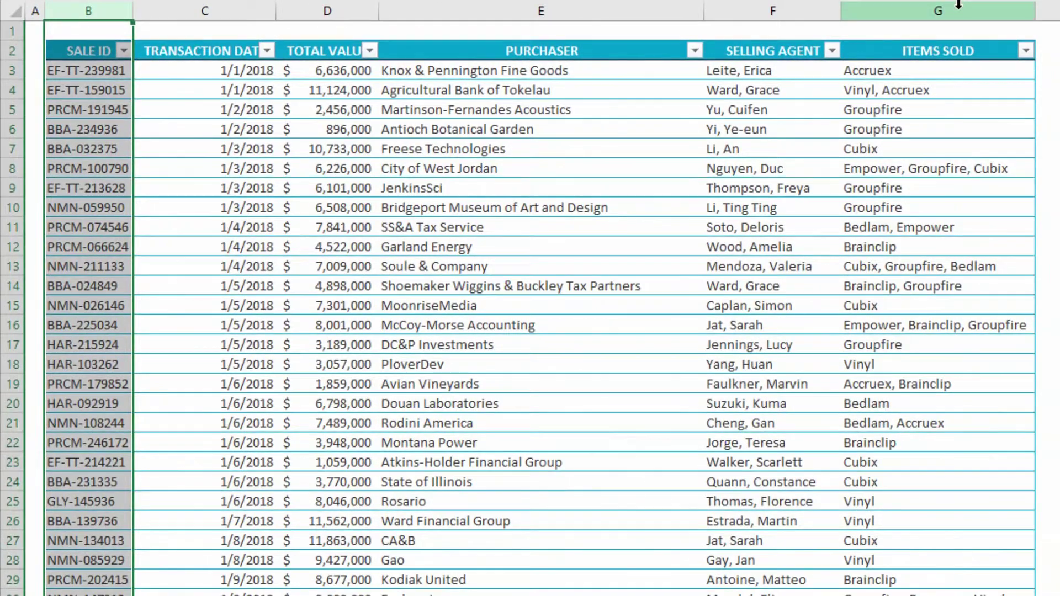
click(958, 10)
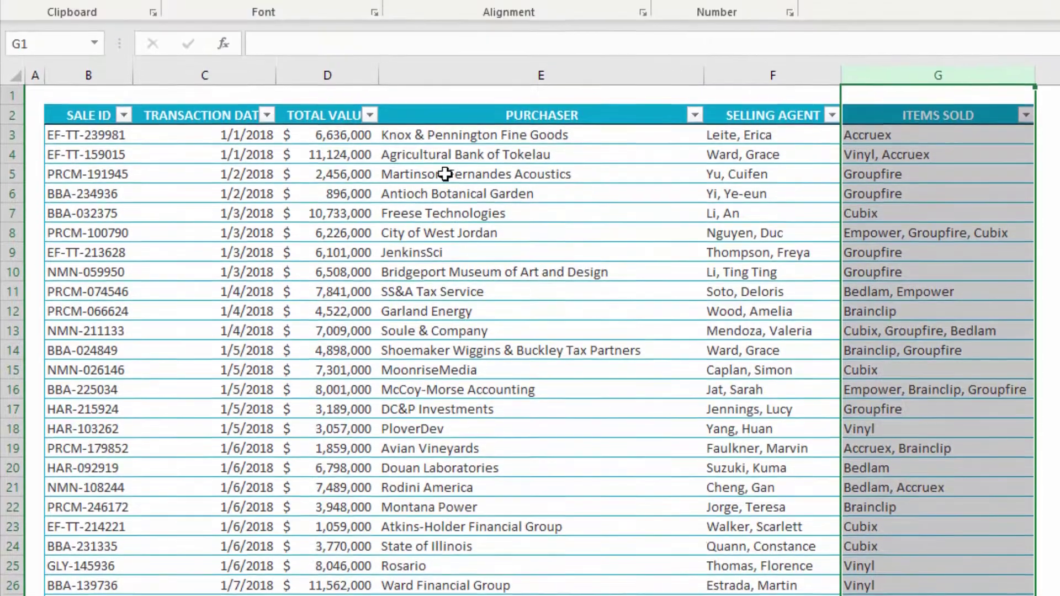
click(446, 110)
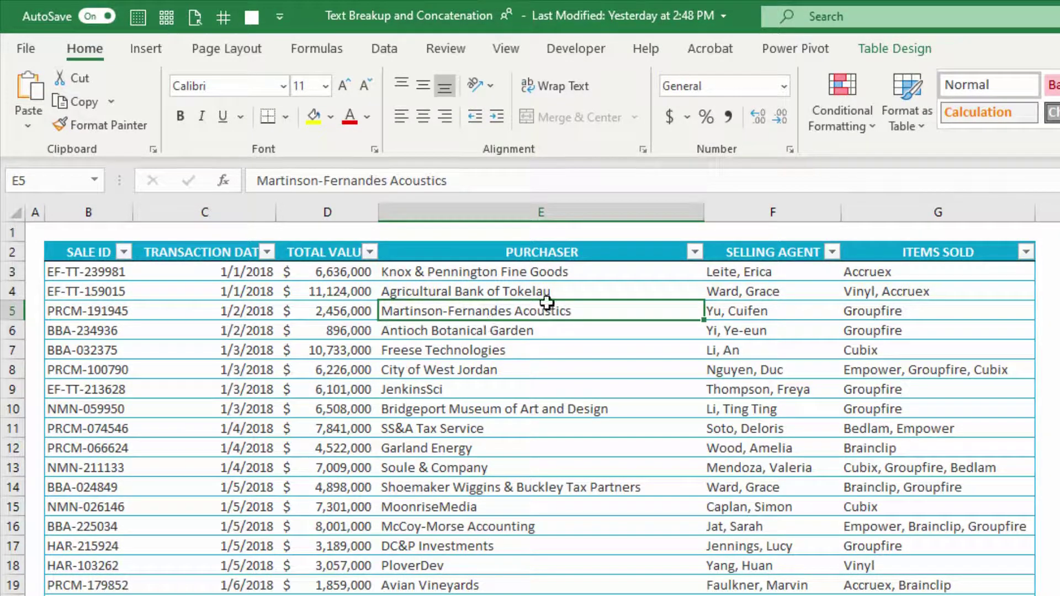
click(882, 56)
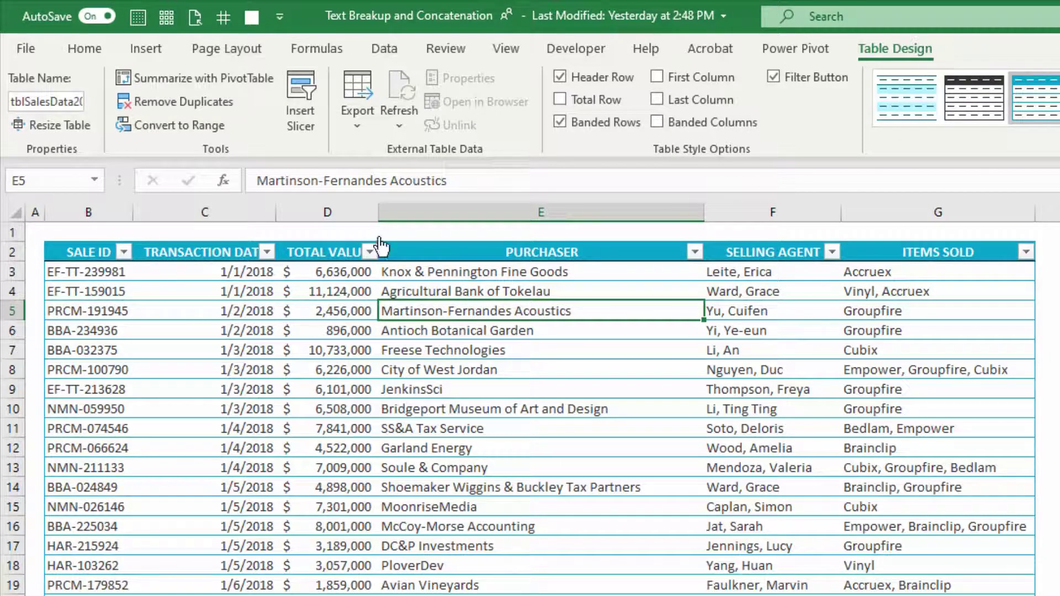
click(385, 50)
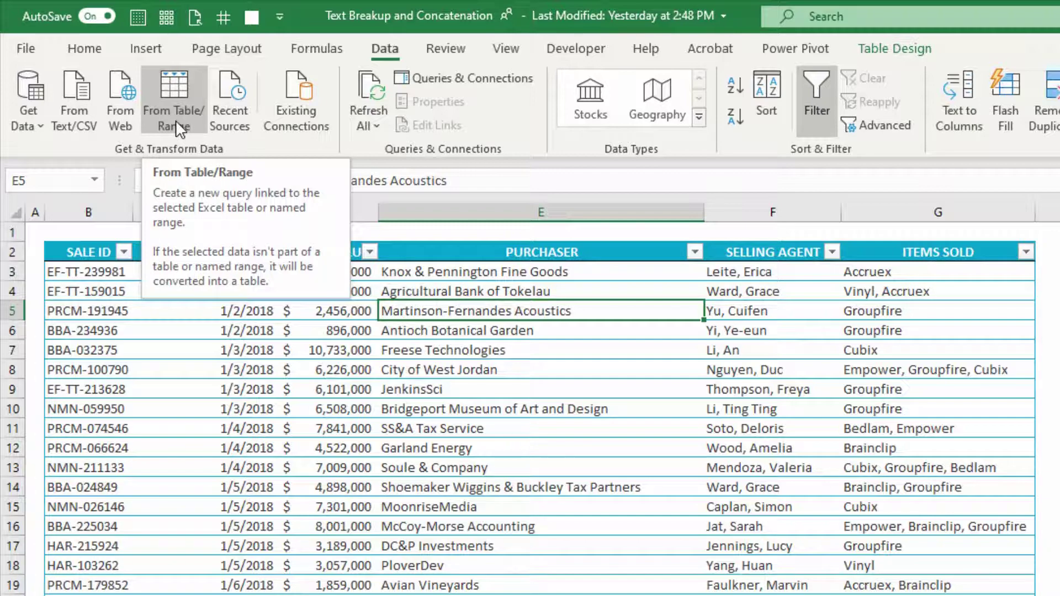
click(22, 130)
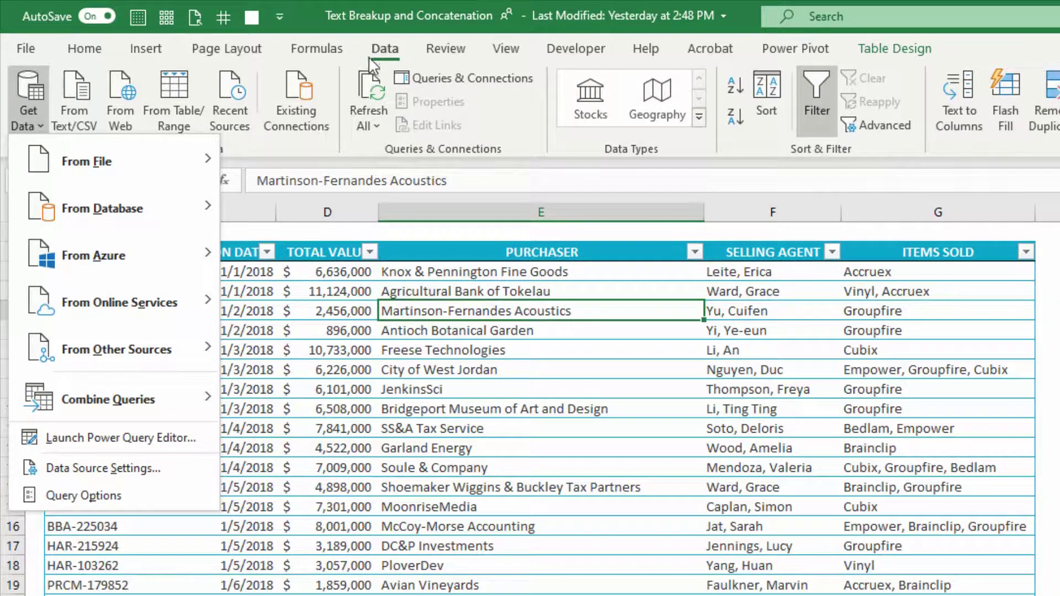
click(309, 15)
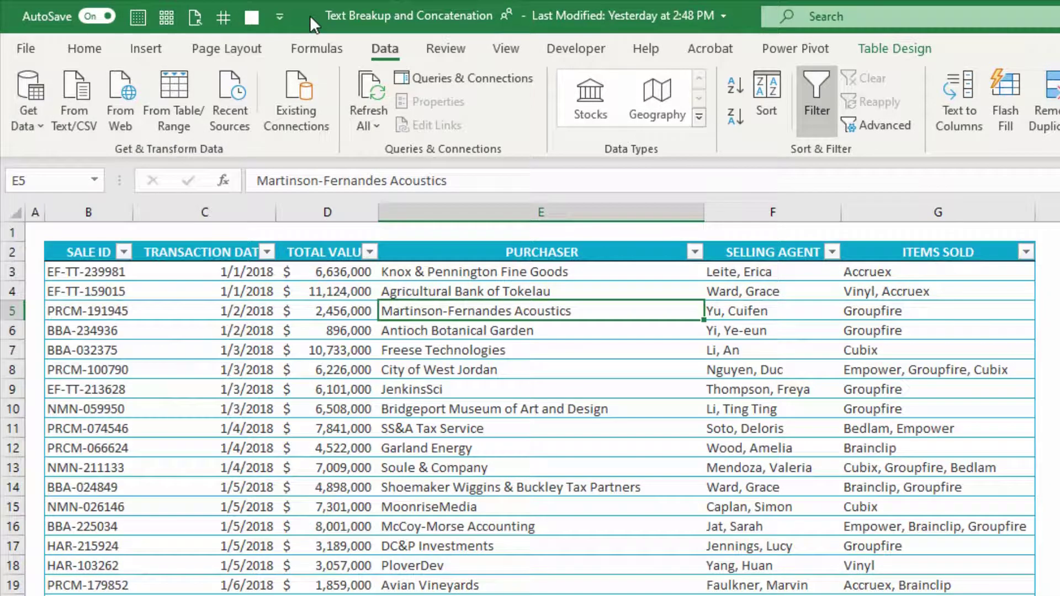
click(189, 131)
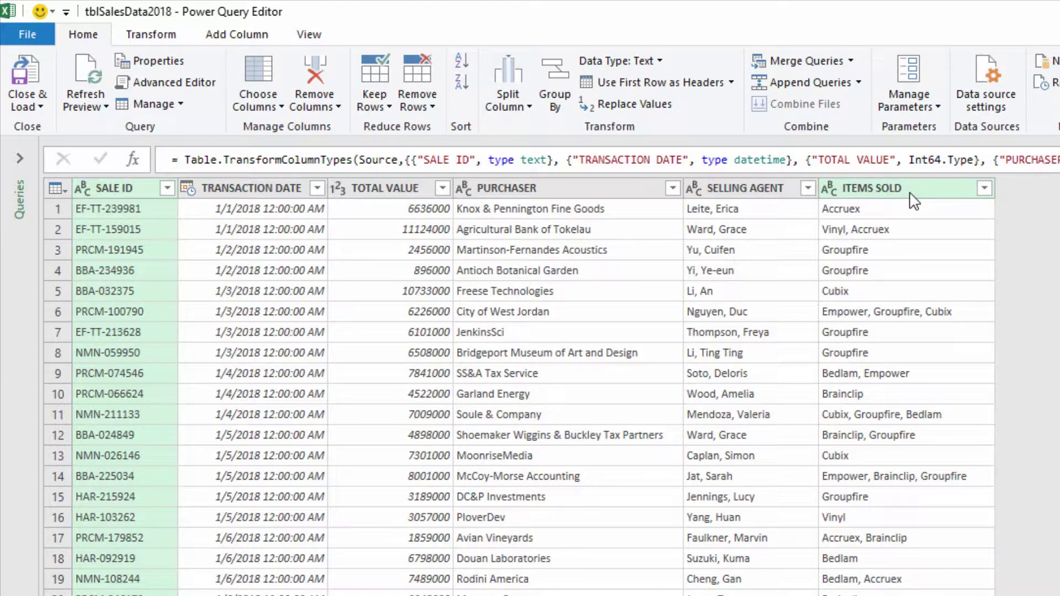
Split the SELLING AGENT column by a custom comma-and-space delimiter at each occurrence.
click(763, 188)
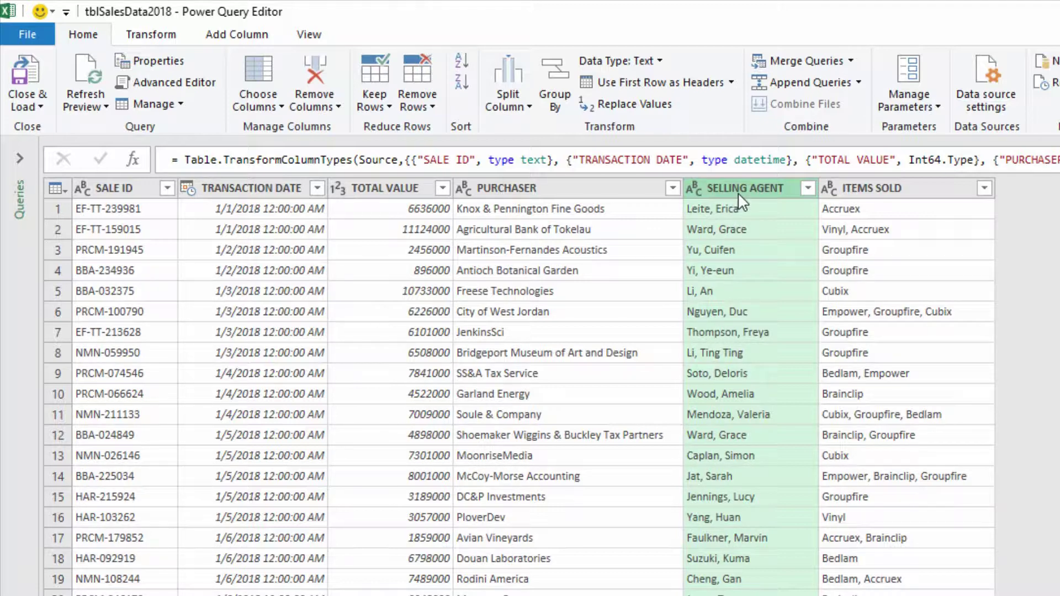
click(508, 99)
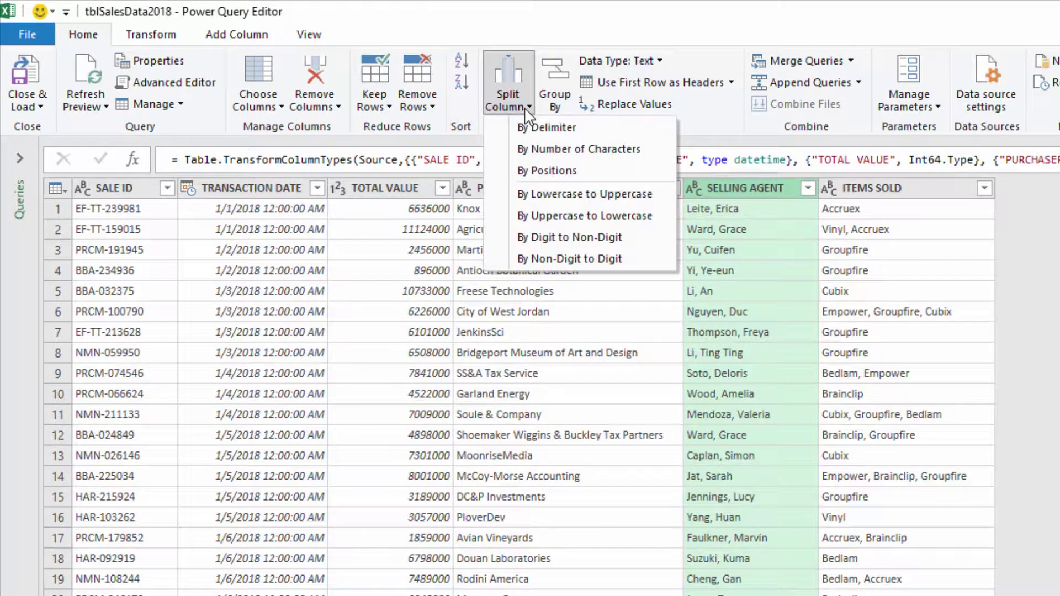
click(553, 127)
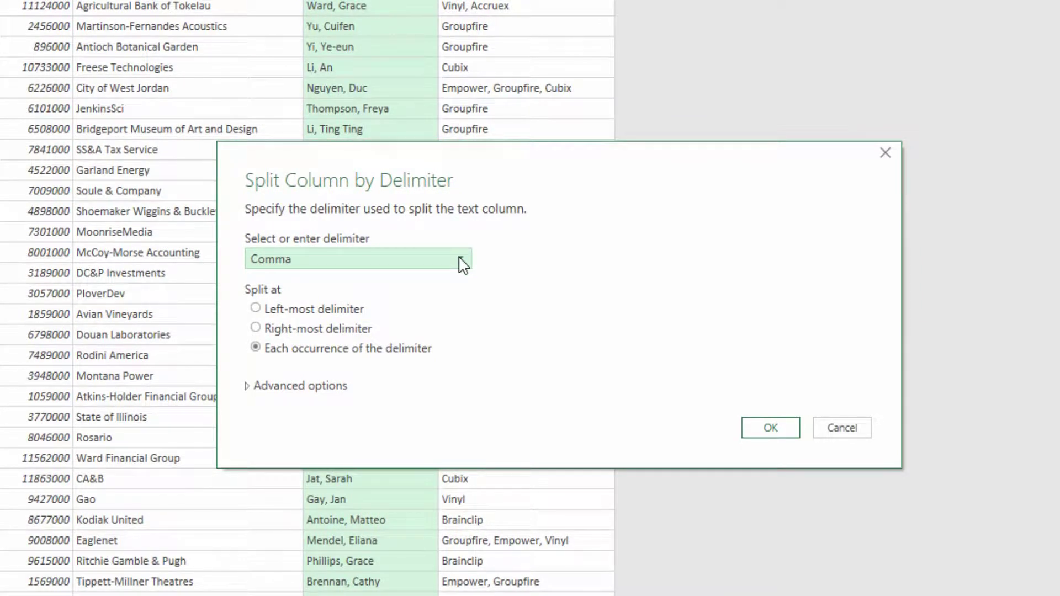
click(462, 261)
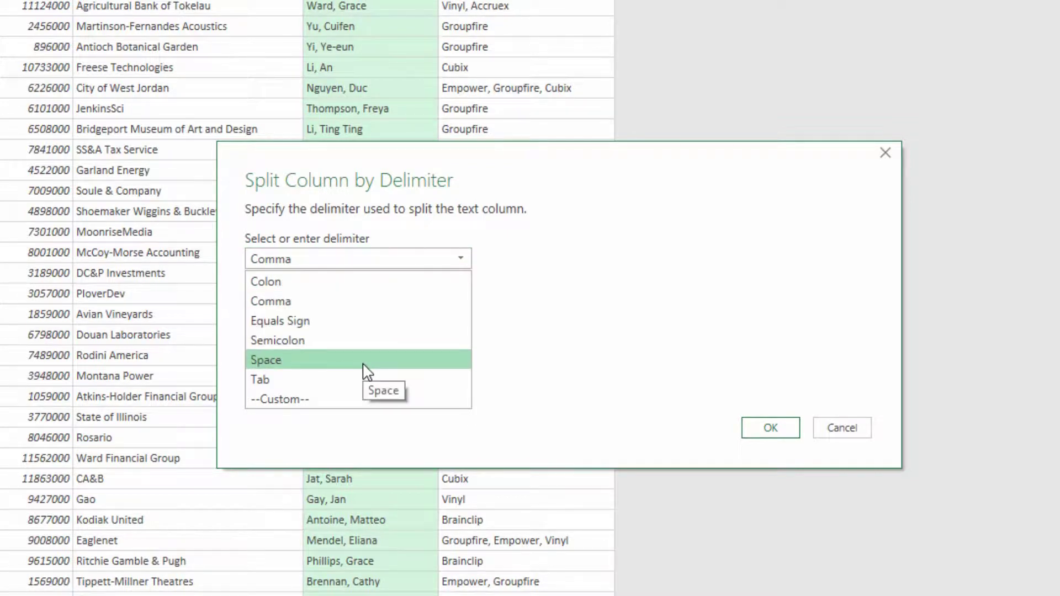
click(312, 399)
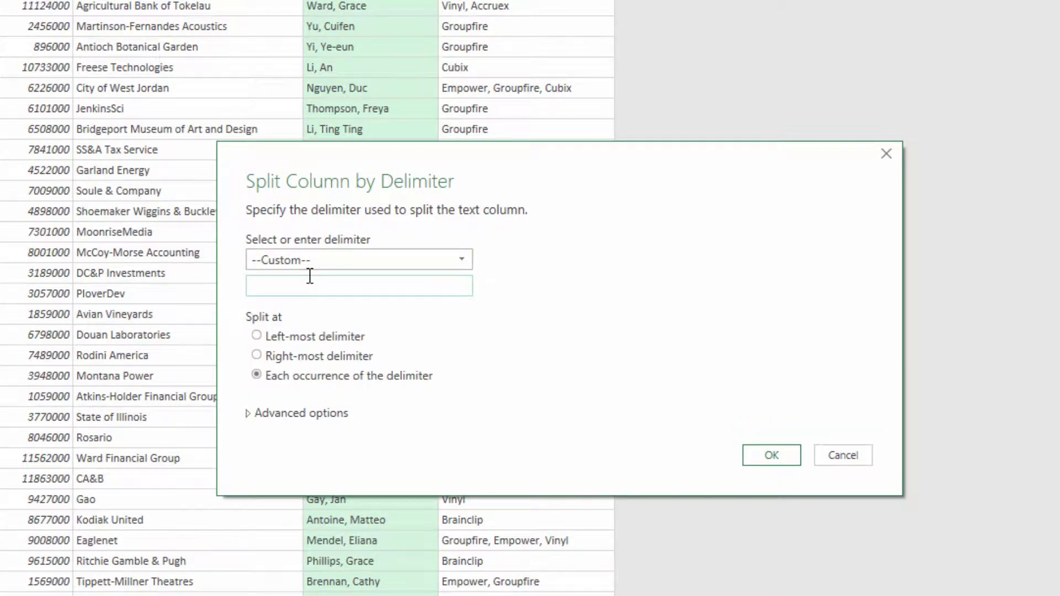
text(,)
click(784, 456)
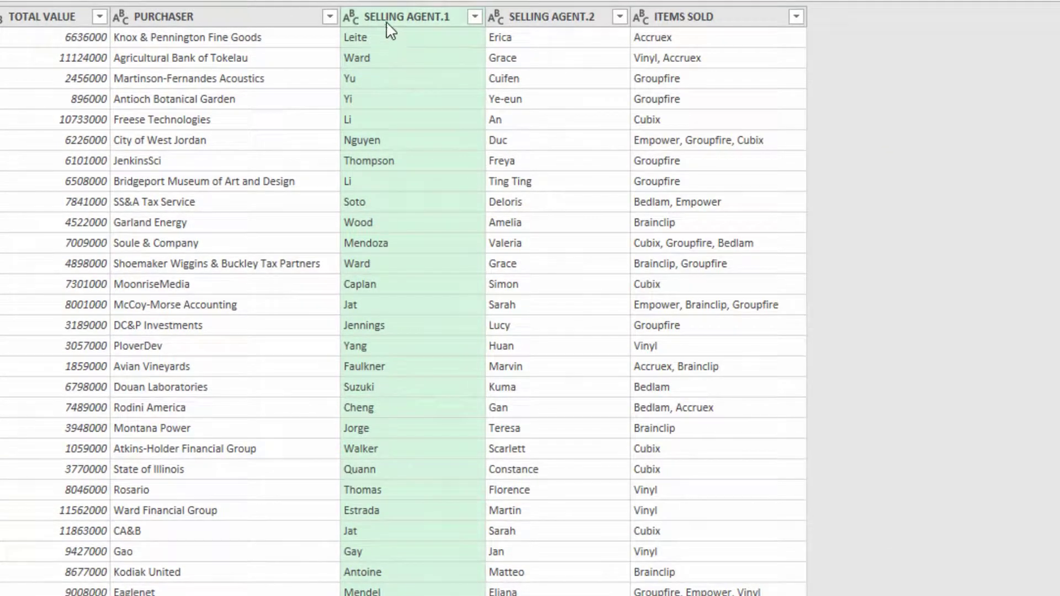
Rename the SELLING AGENT.1 column as LAST NAME and the SELLING AGENT.2 column as FIRST NAME.
double_click(386, 21)
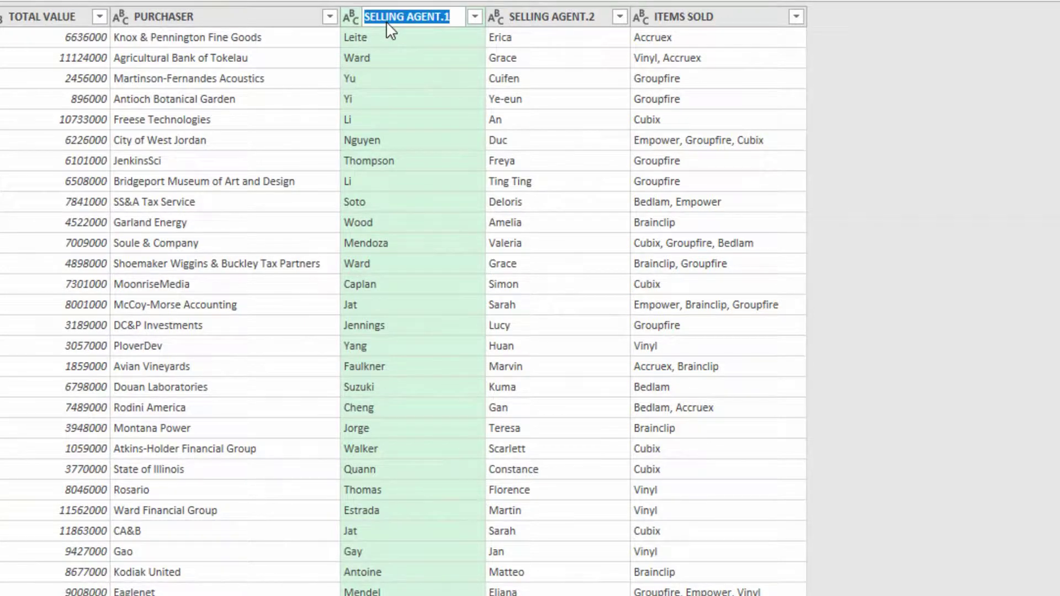
text(LAS)
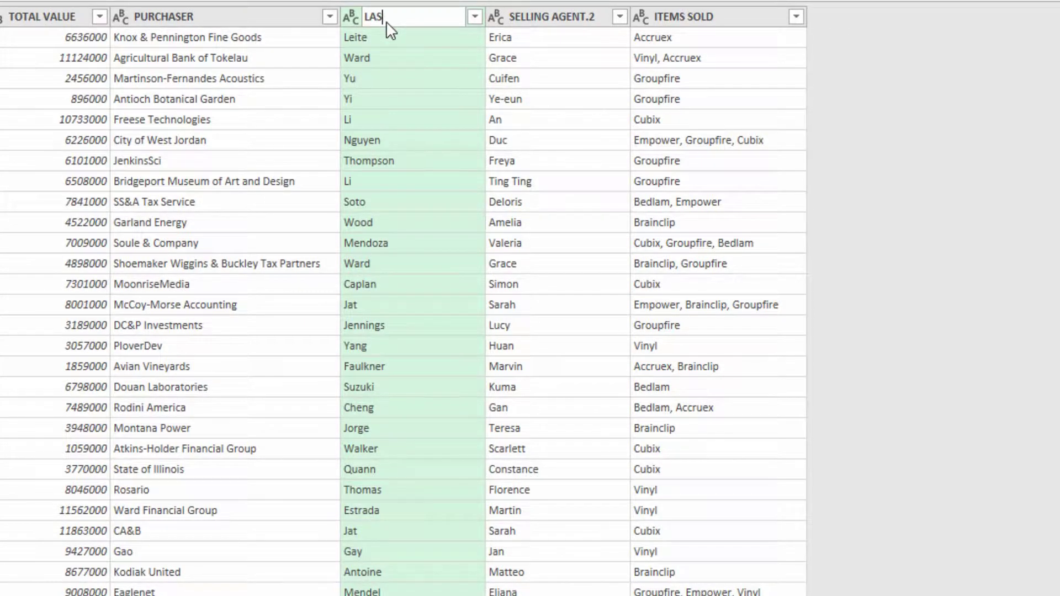
text(T NAME)
key(Return)
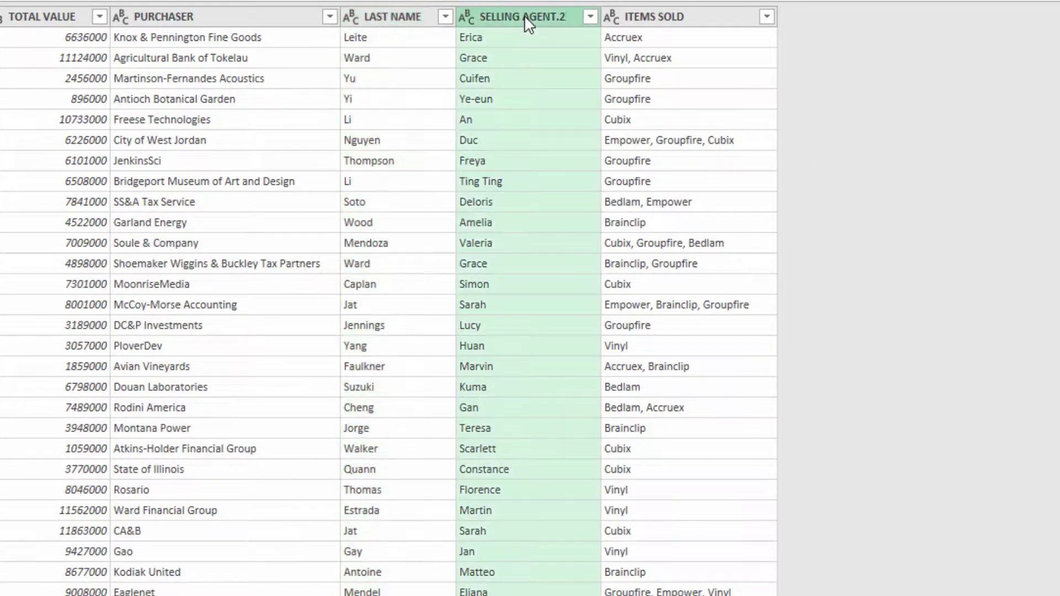
double_click(525, 19)
text(FI)
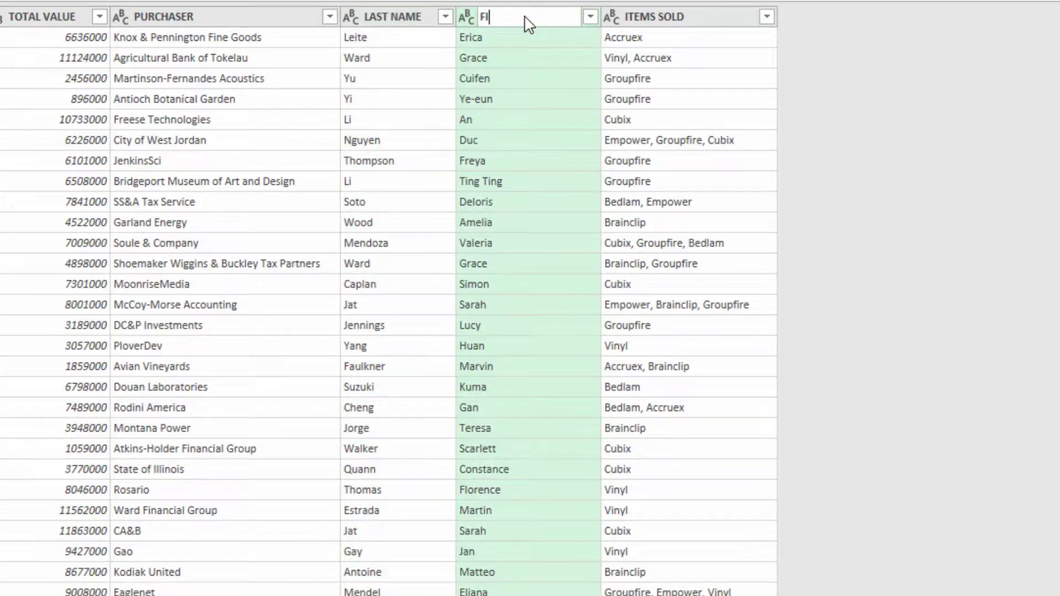
text(RST NAME)
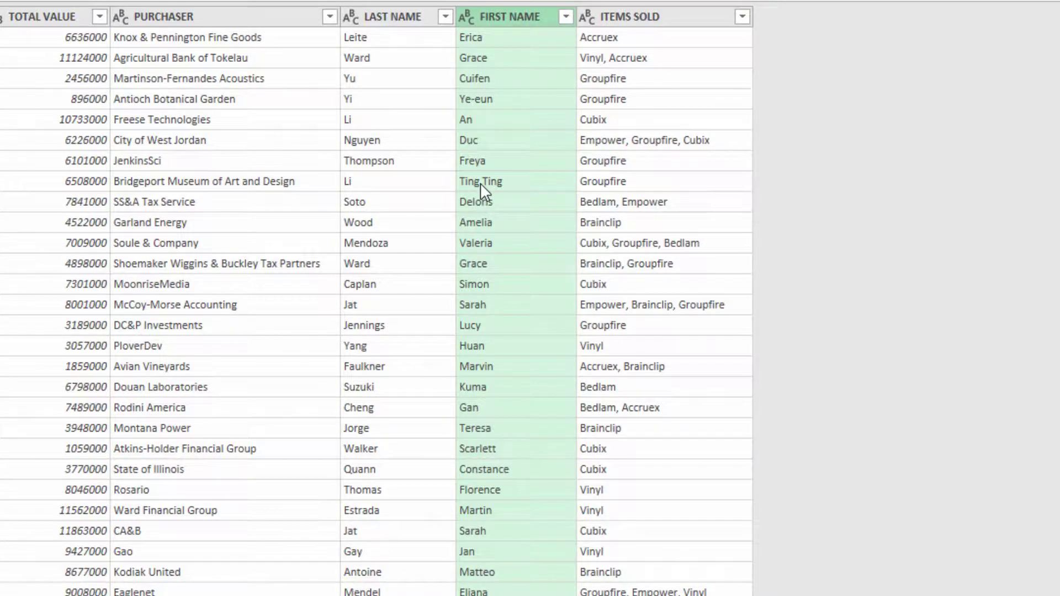
scroll(476, 199, down, 11)
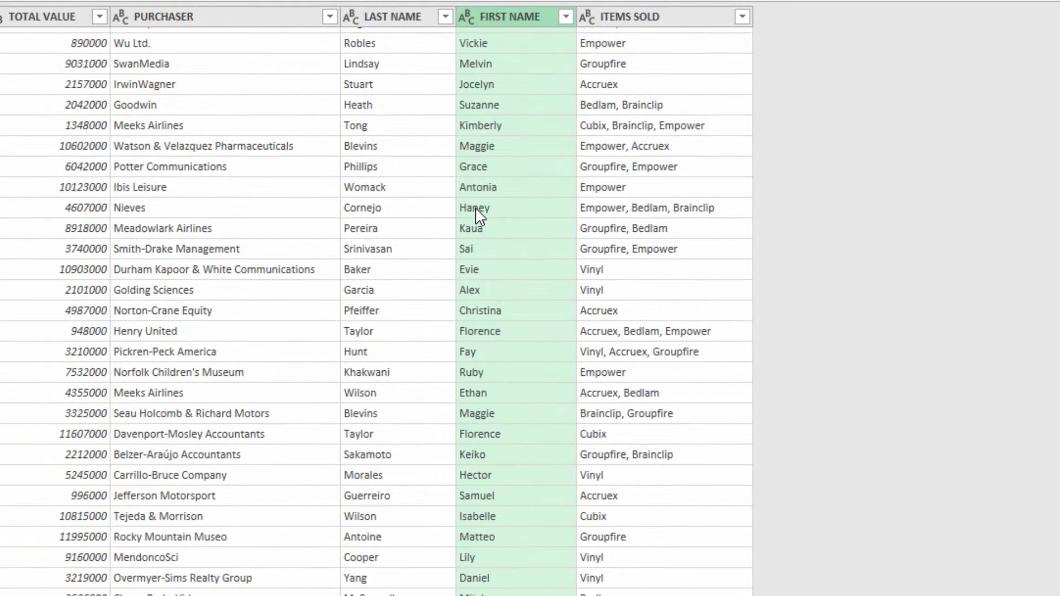
scroll(475, 208, down, 6)
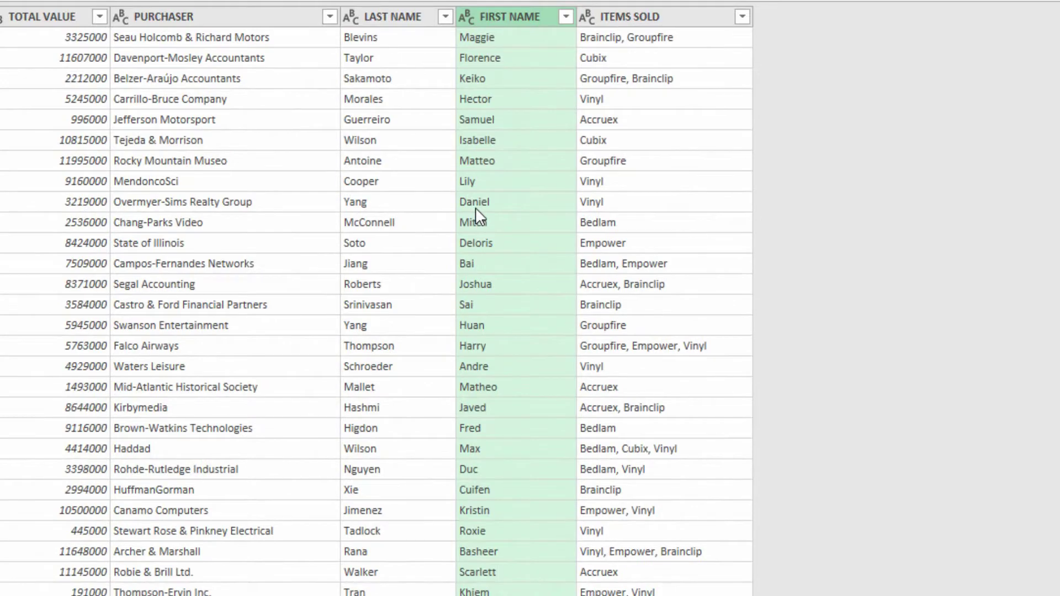
Split the SALE ID column at the transition from non-digit to digit.
scroll(475, 209, up, 17)
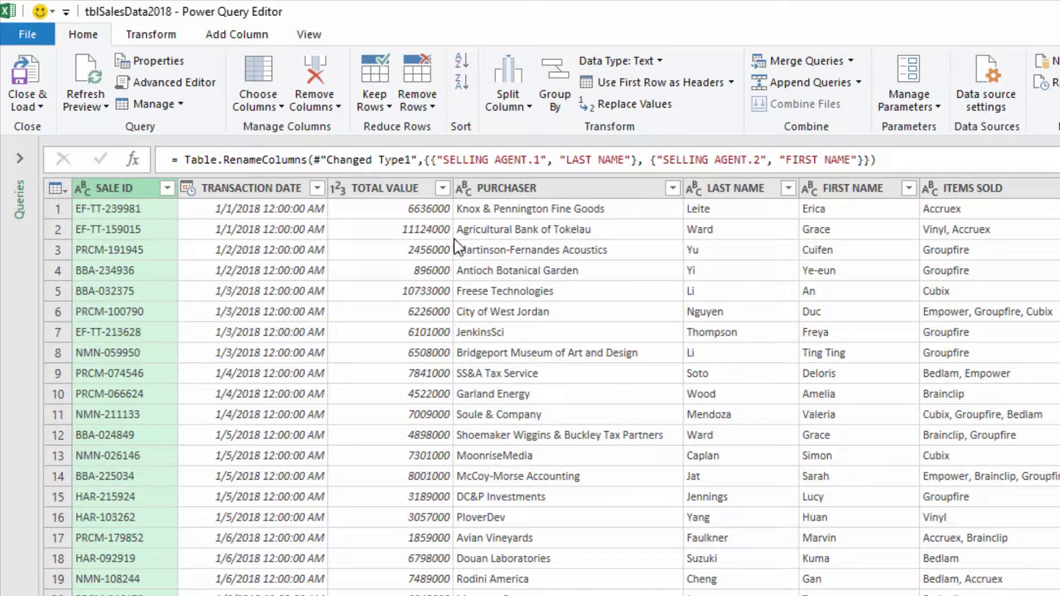
click(509, 97)
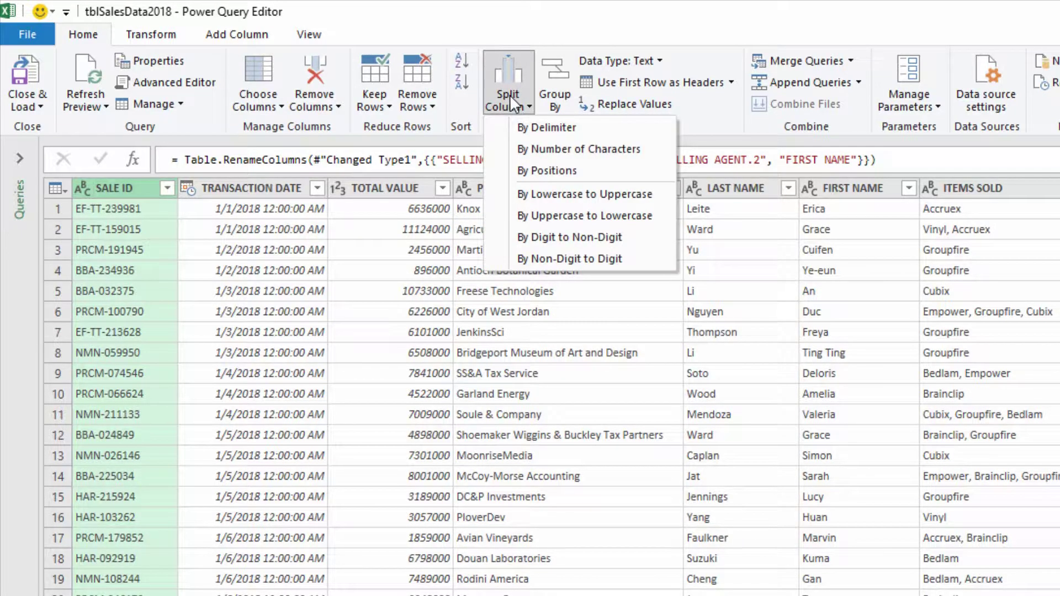
click(565, 259)
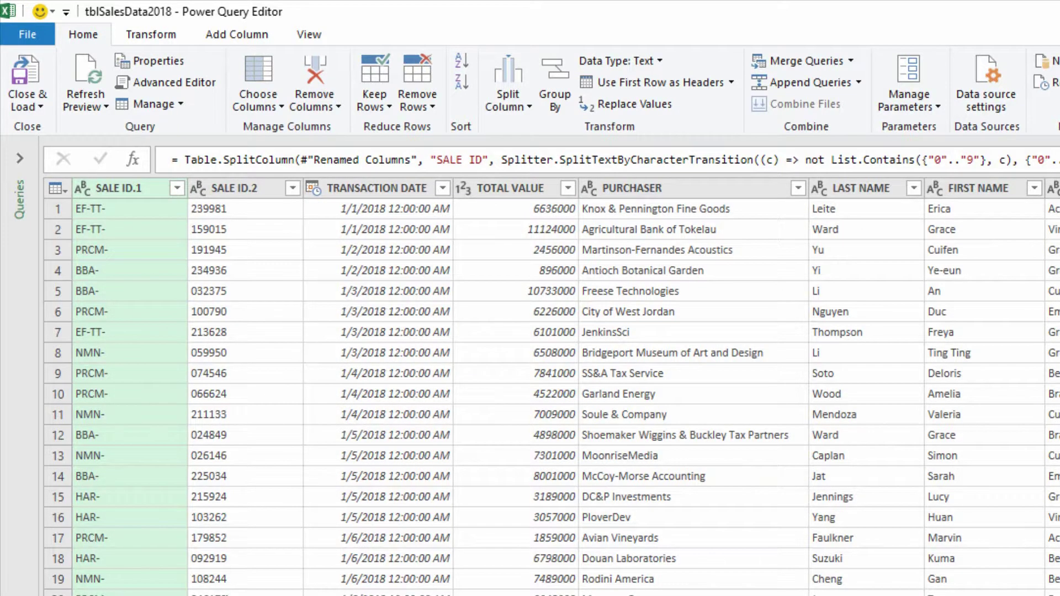
Split the SALE ID.1 prefix column by 1 character, once, as far right as possible, to separate the trailing hyphen.
click(151, 34)
click(621, 104)
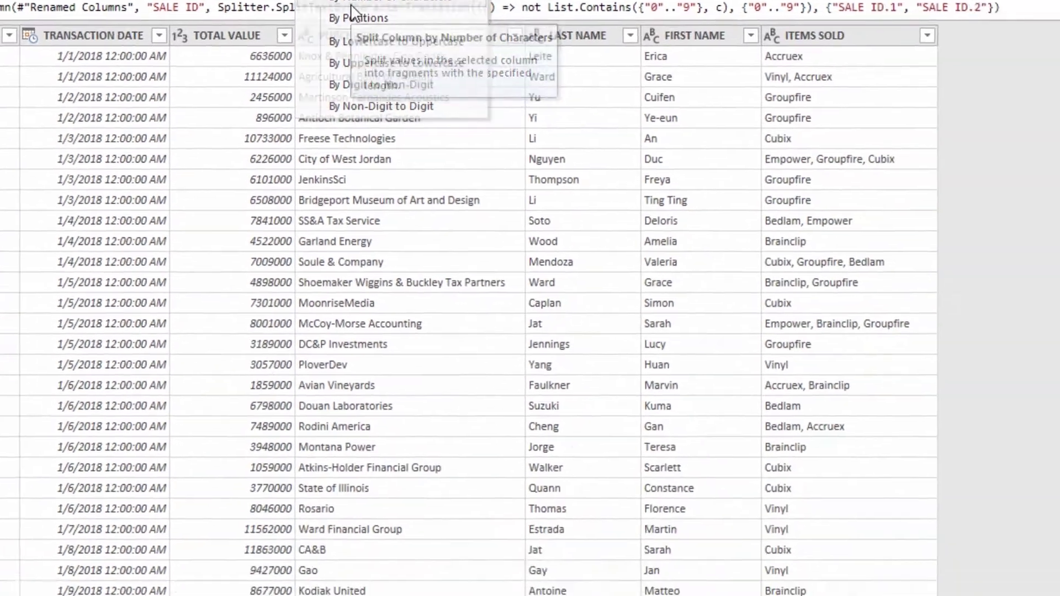
click(652, 149)
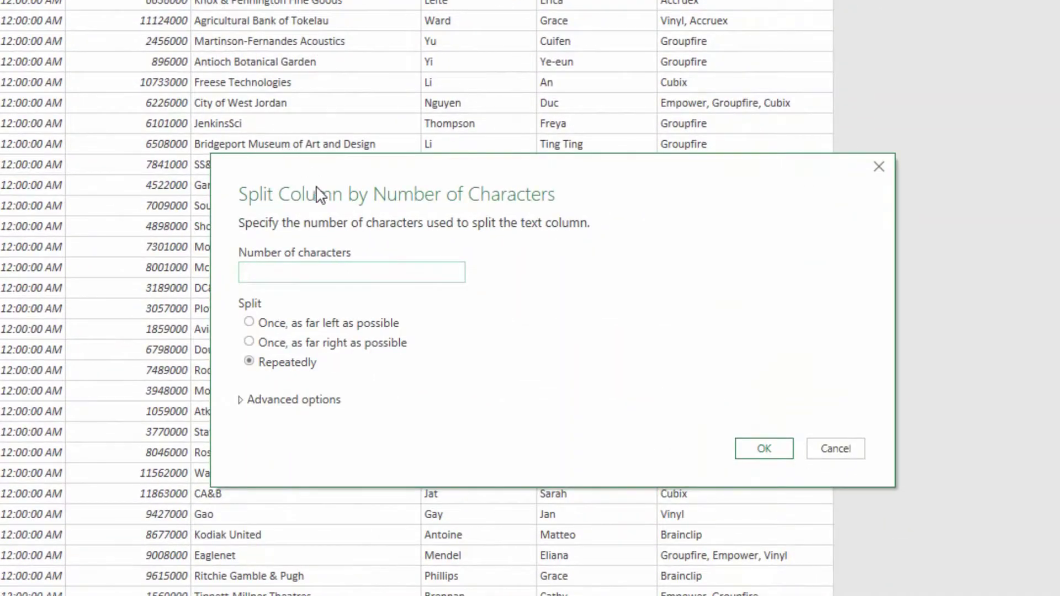
text(1)
click(278, 344)
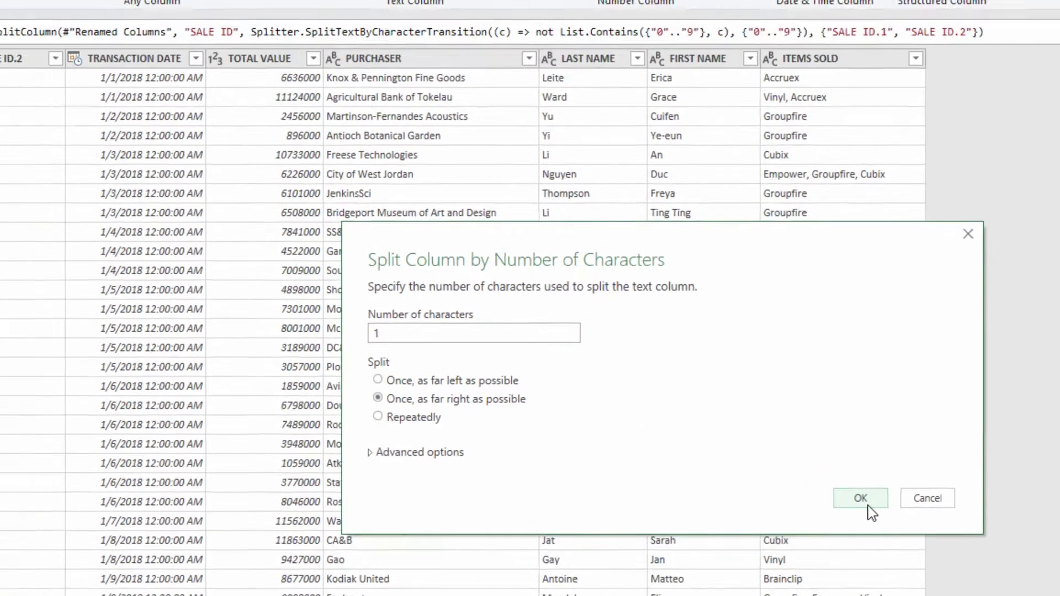
click(765, 449)
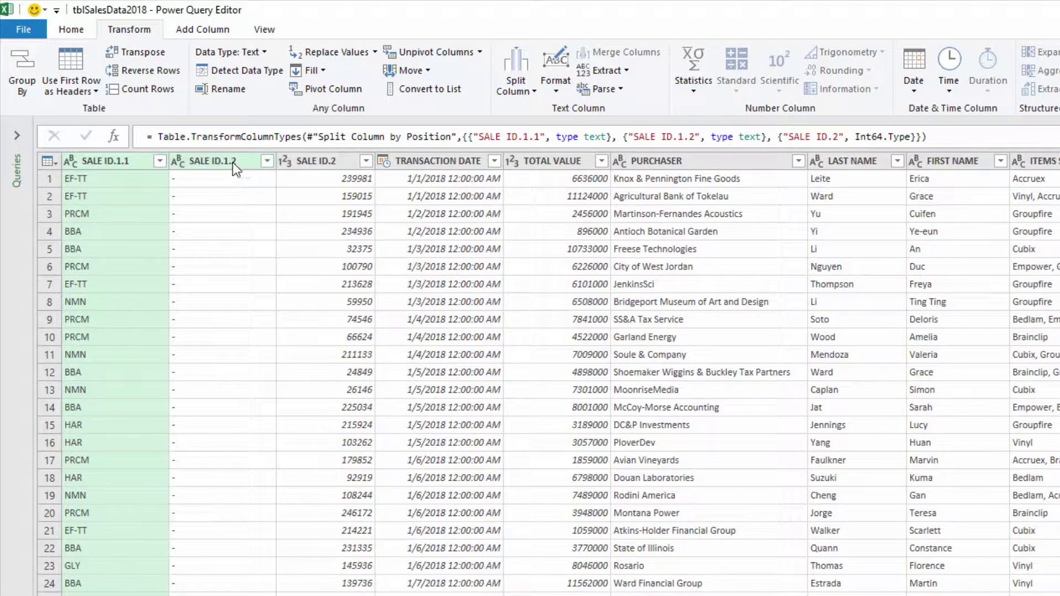
Remove the SALE ID.1.2 column that holds only hyphens.
right_click(233, 163)
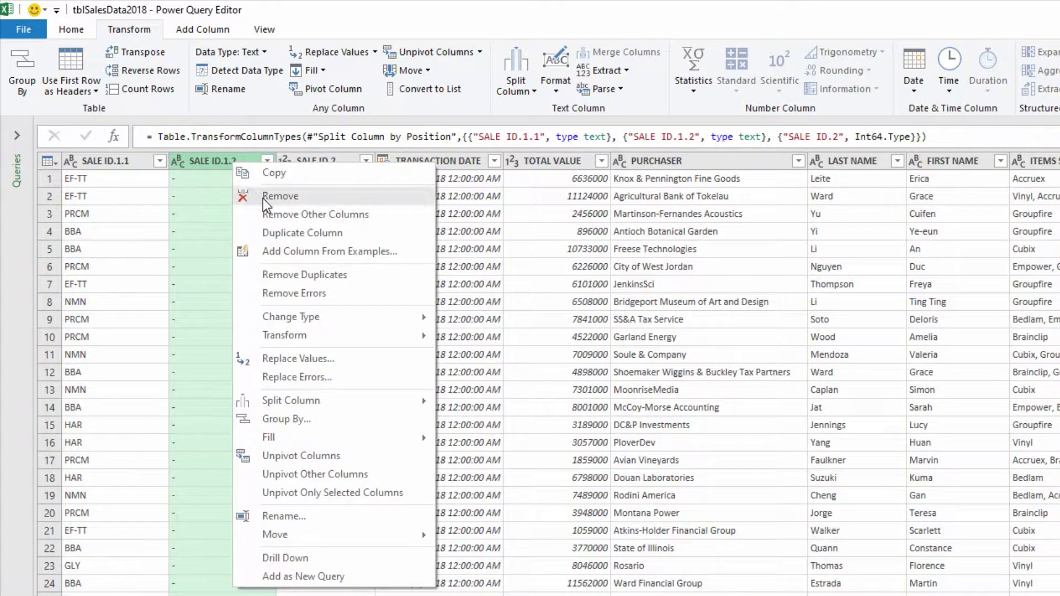
click(263, 198)
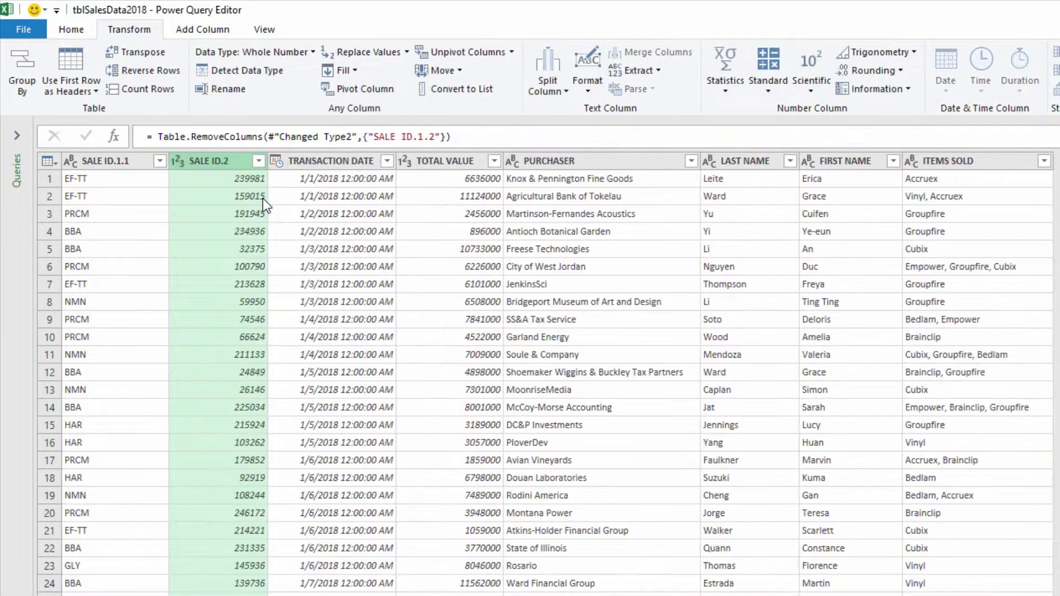
click(106, 164)
click(210, 166)
Split the ITEMS SOLD column into rows at each occurrence of a custom comma-and-space delimiter.
click(955, 165)
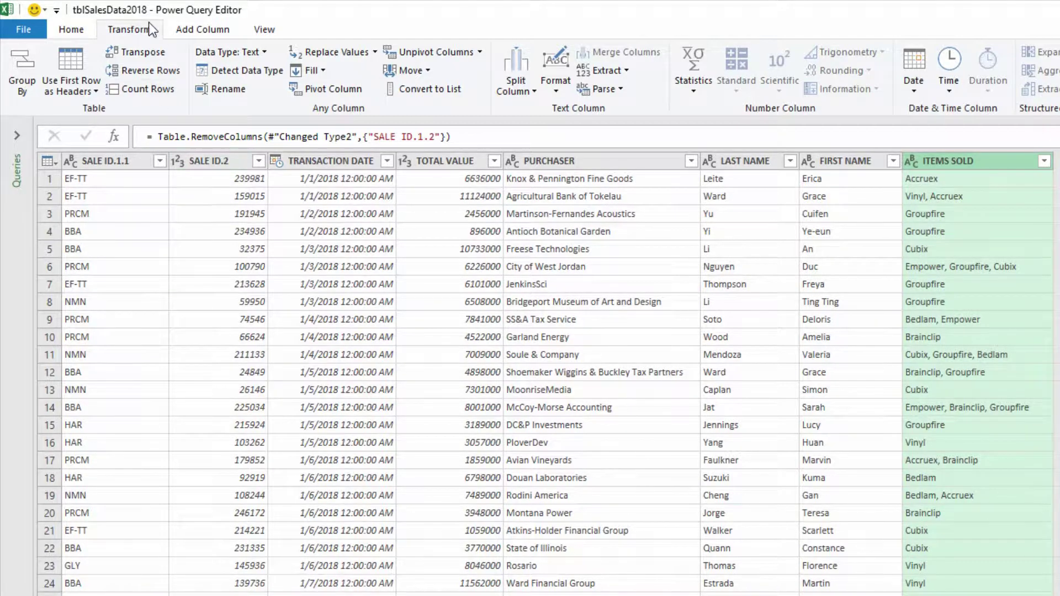
click(520, 92)
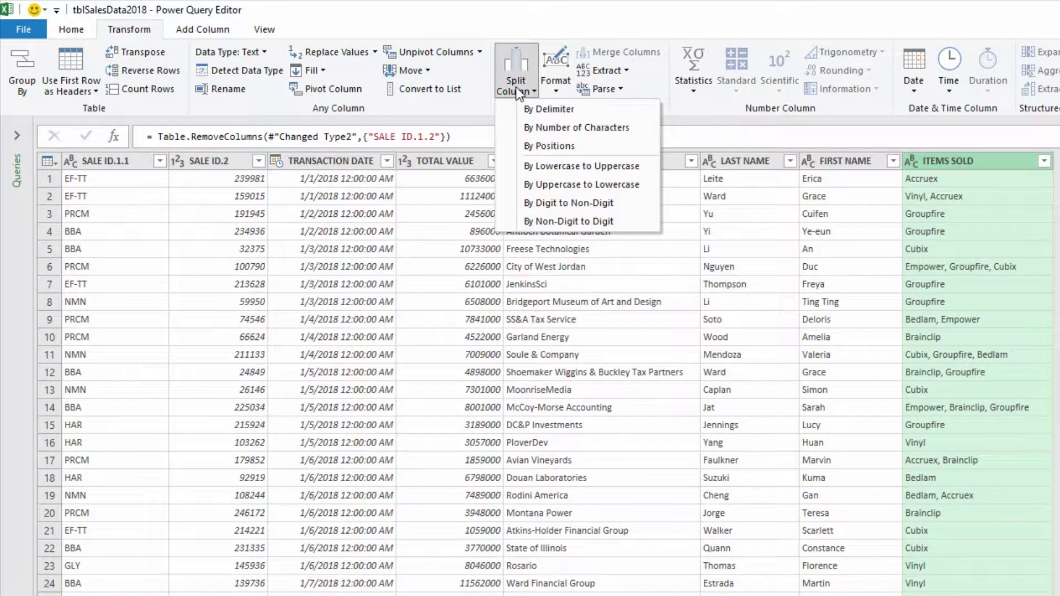
click(565, 111)
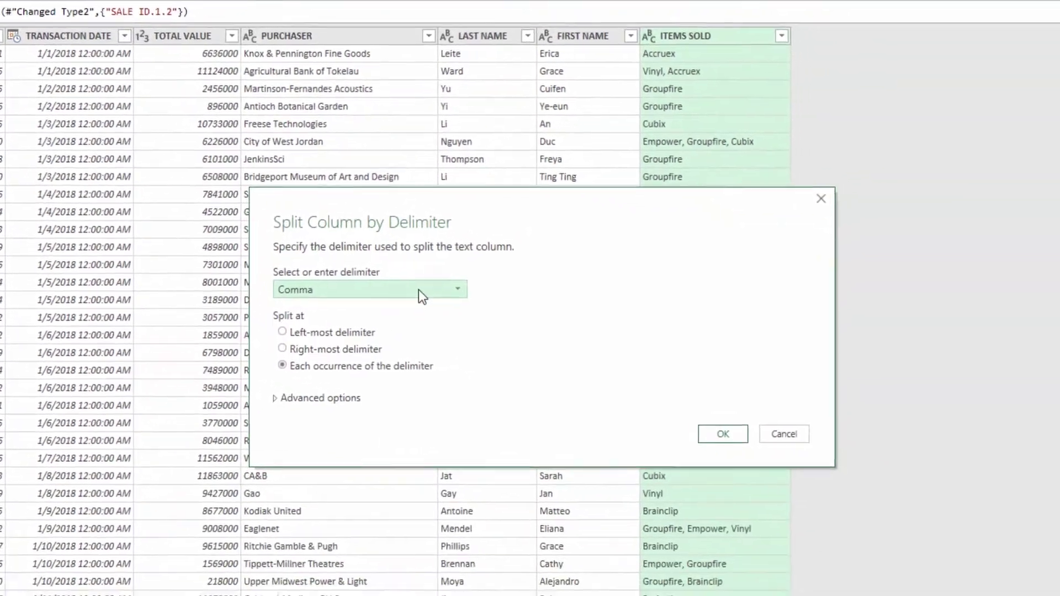
click(418, 290)
click(342, 408)
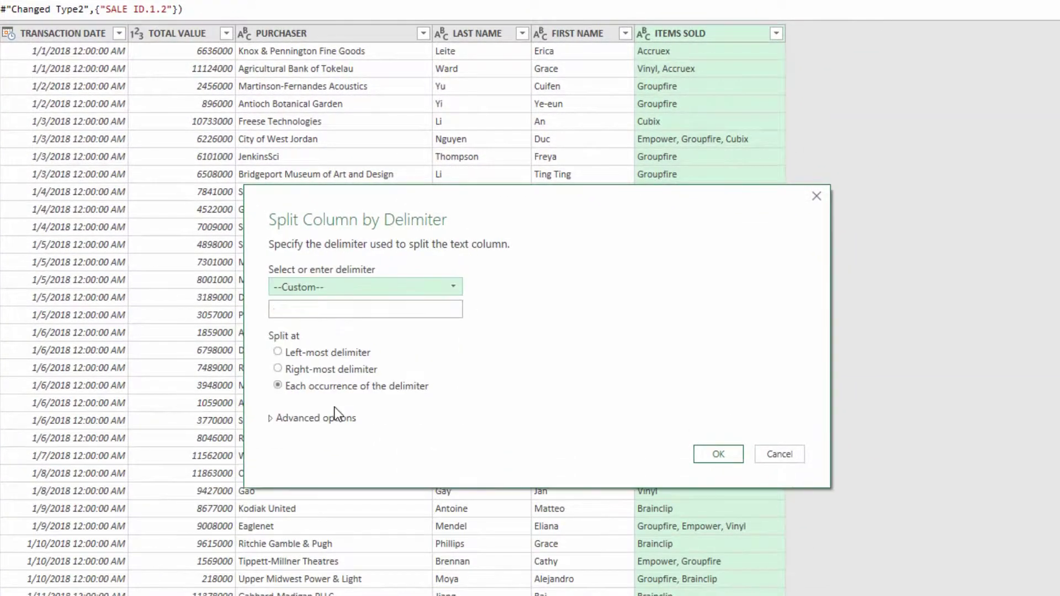
click(327, 316)
text(,)
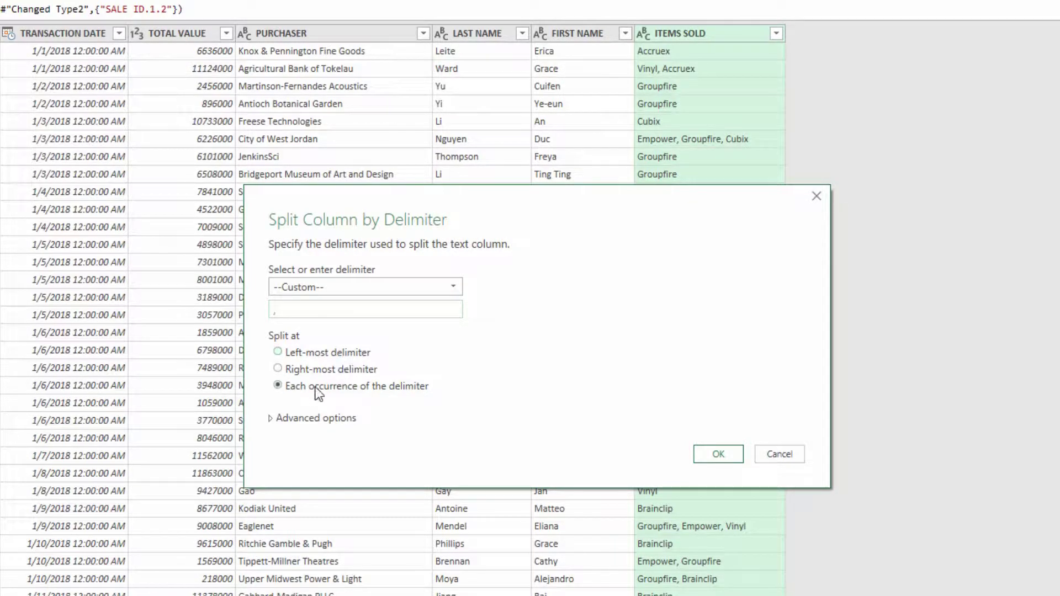
click(273, 420)
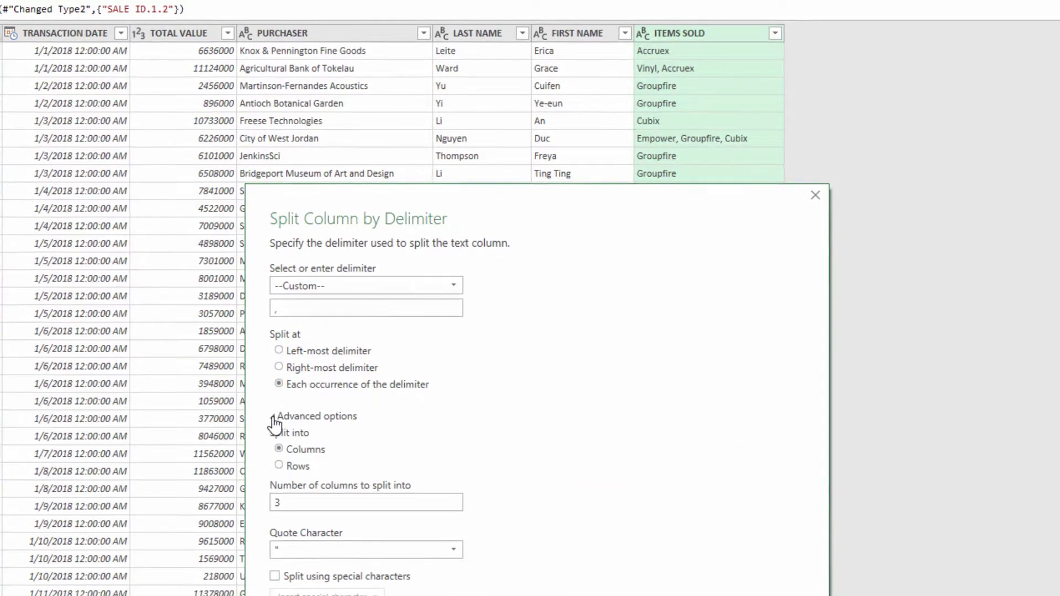
click(323, 411)
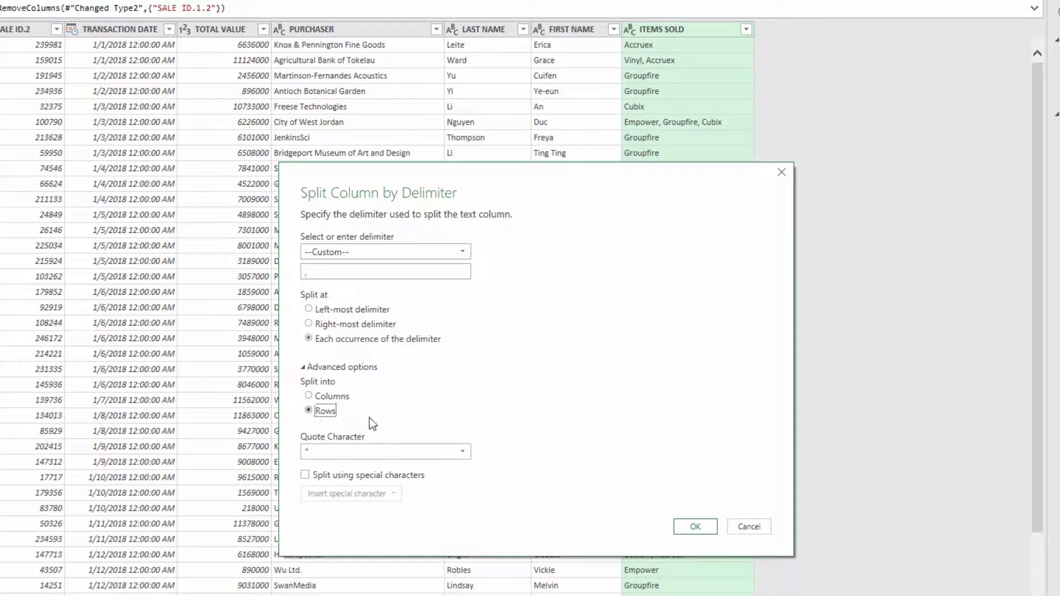
click(687, 528)
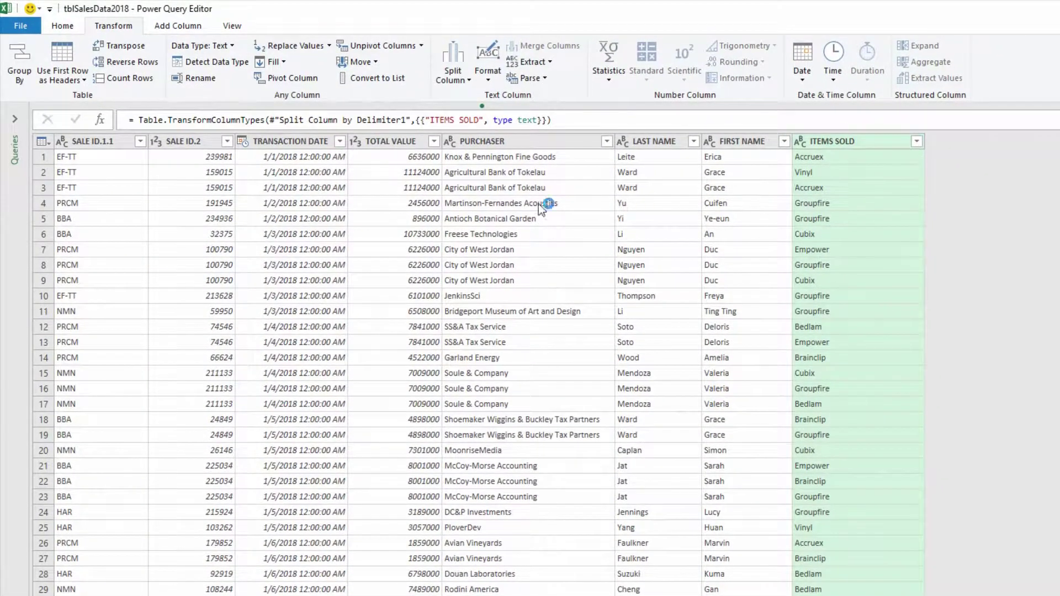
Compare the SALE ID.2, PURCHASER and ITEMS SOLD values in the two Agricultural Bank of Tokelau rows.
click(205, 172)
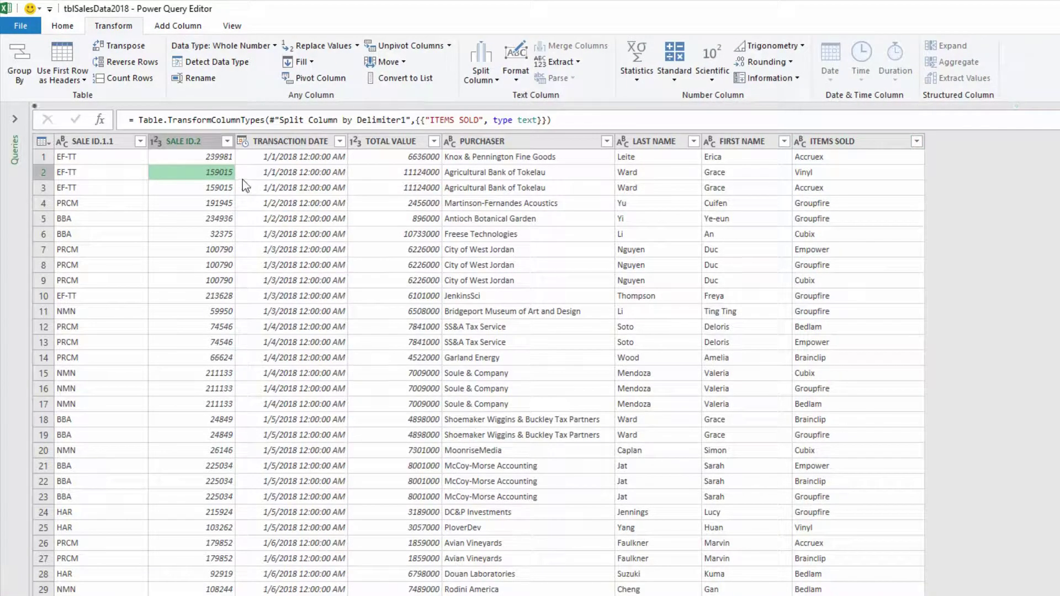
click(220, 191)
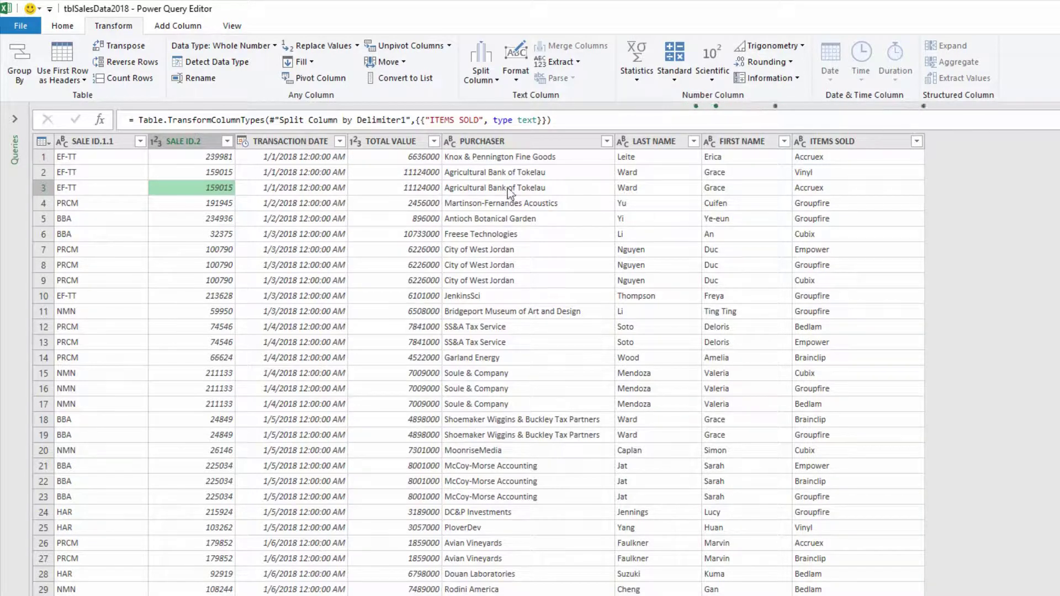
click(542, 172)
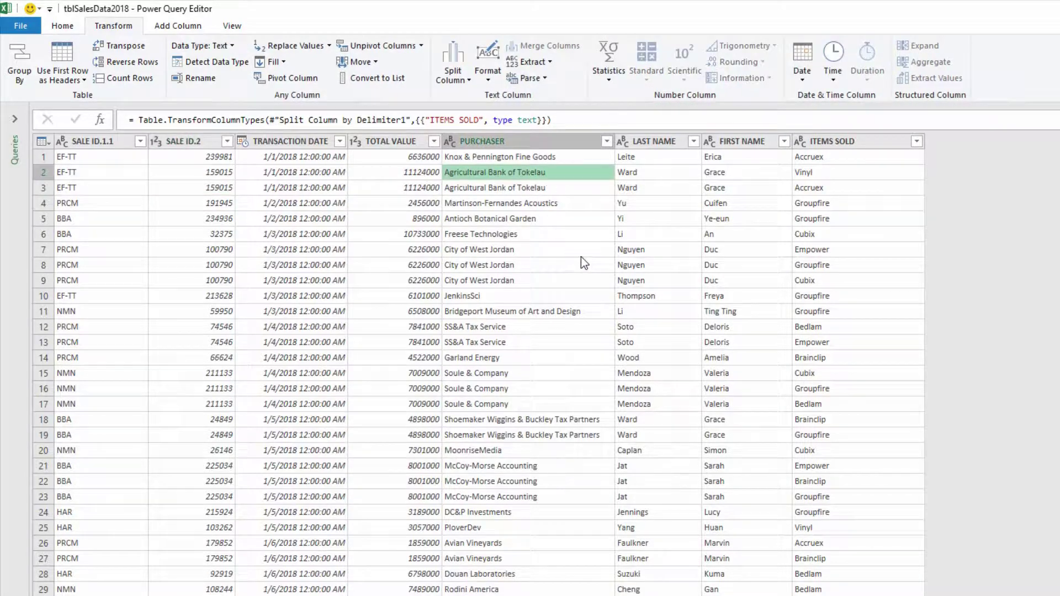
click(520, 191)
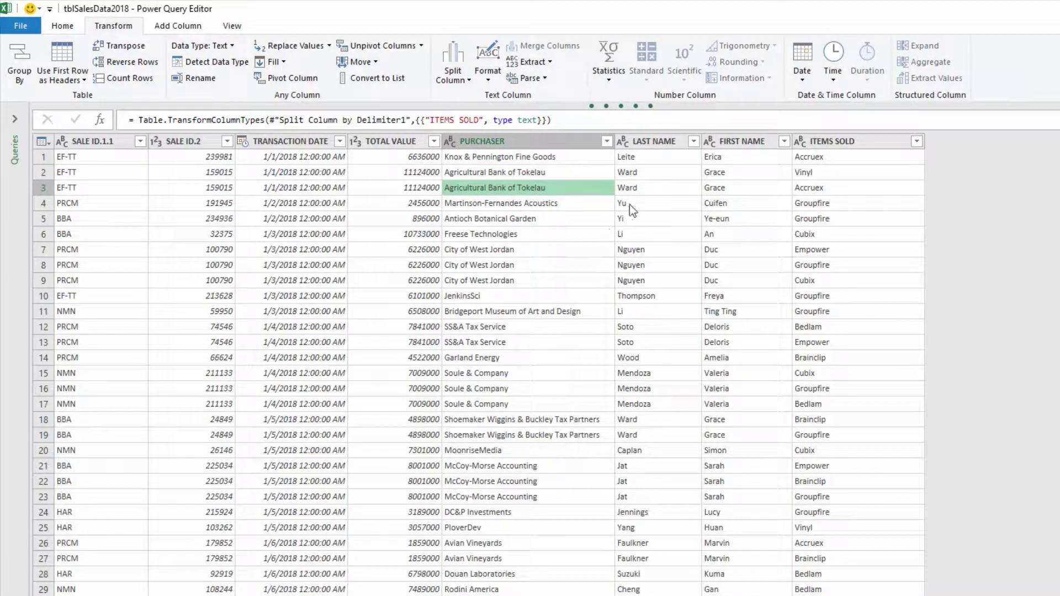
click(817, 174)
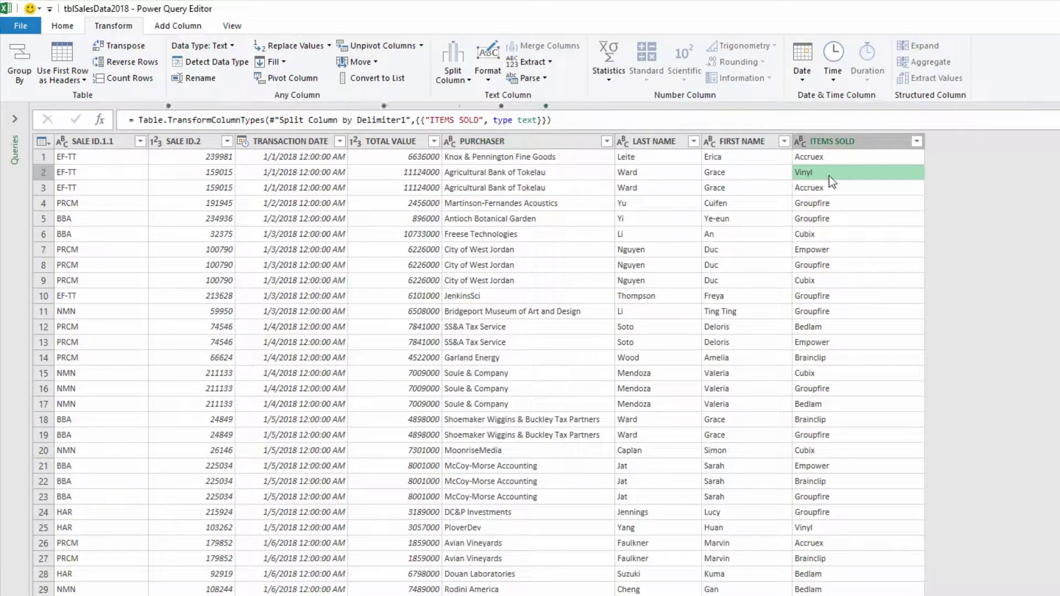
click(829, 188)
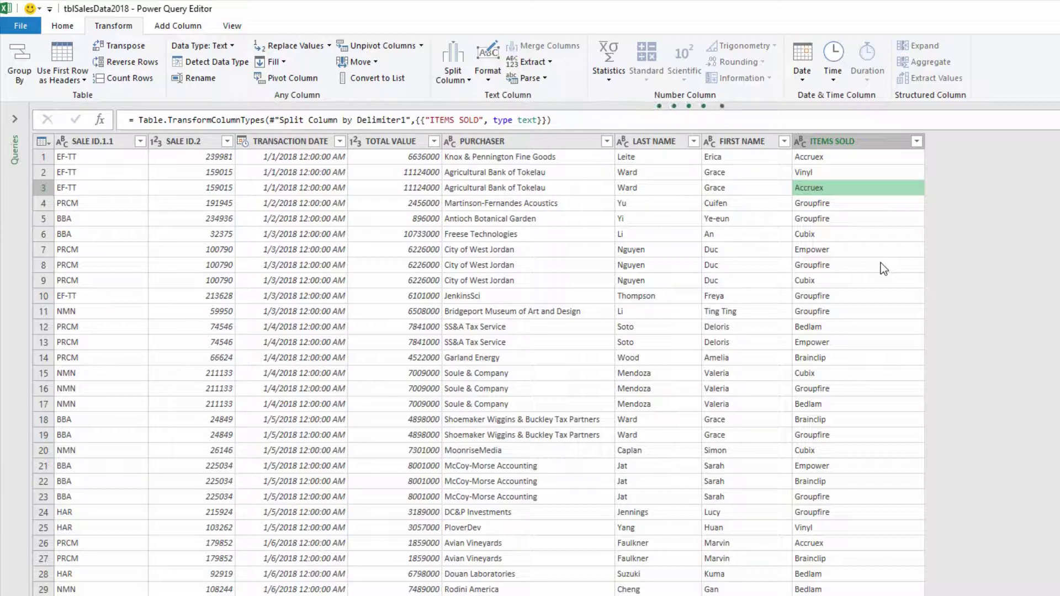
Close the query editor and load the transformed sales table into the Excel workbook.
click(61, 26)
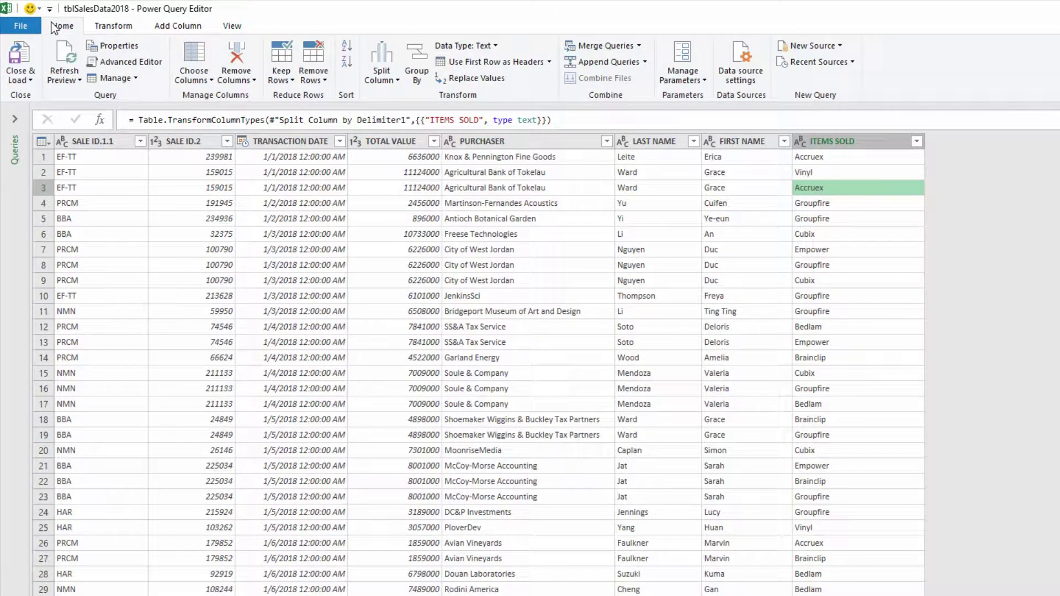
click(20, 53)
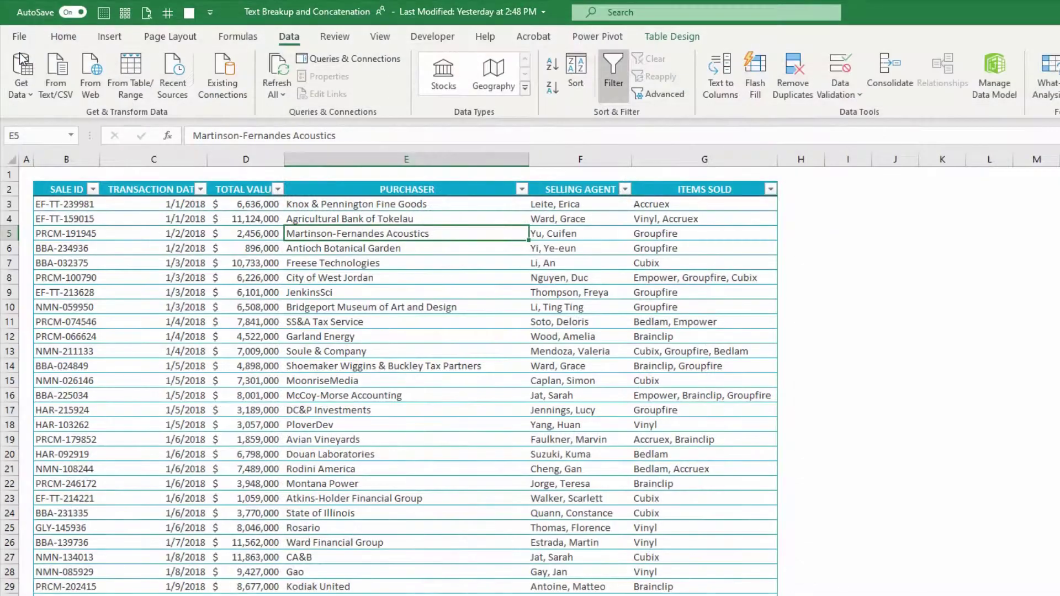